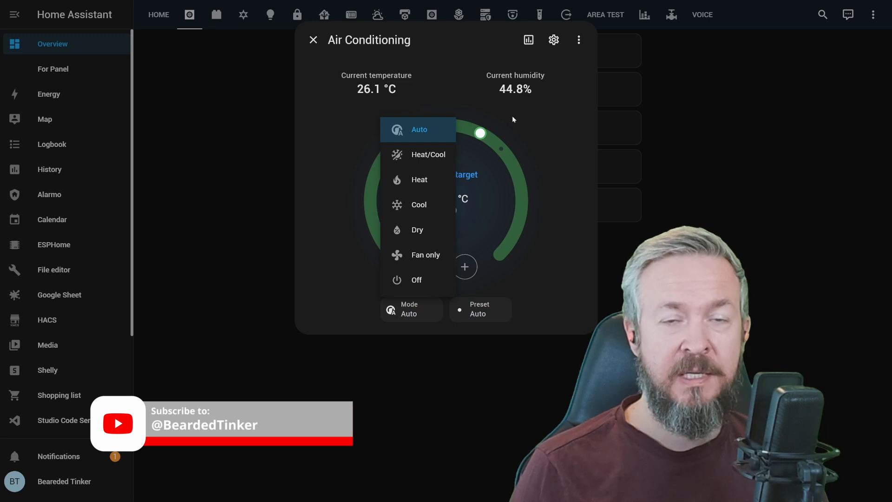
Cycle the air conditioning mode through Heat, Cool and Dry, ending on Fan only
left_click(409, 163)
left_click(407, 307)
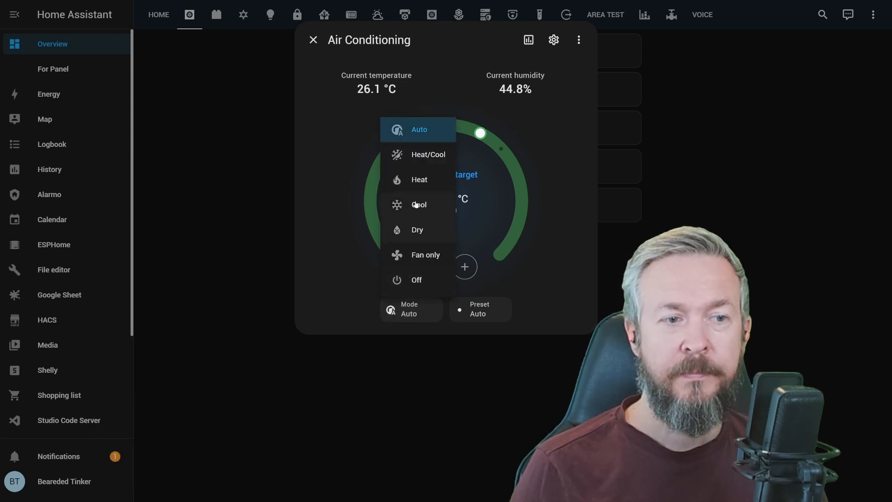
left_click(416, 175)
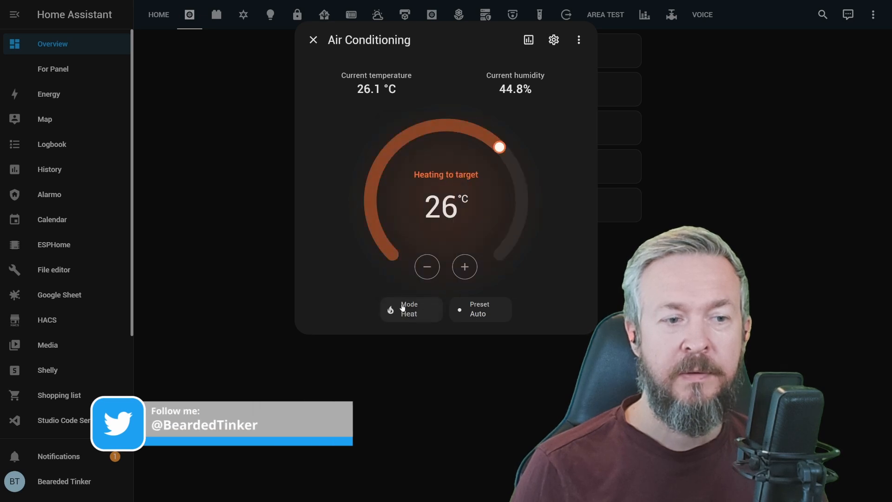
left_click(408, 308)
left_click(418, 208)
left_click(412, 311)
left_click(418, 231)
left_click(412, 310)
left_click(412, 265)
left_click(412, 310)
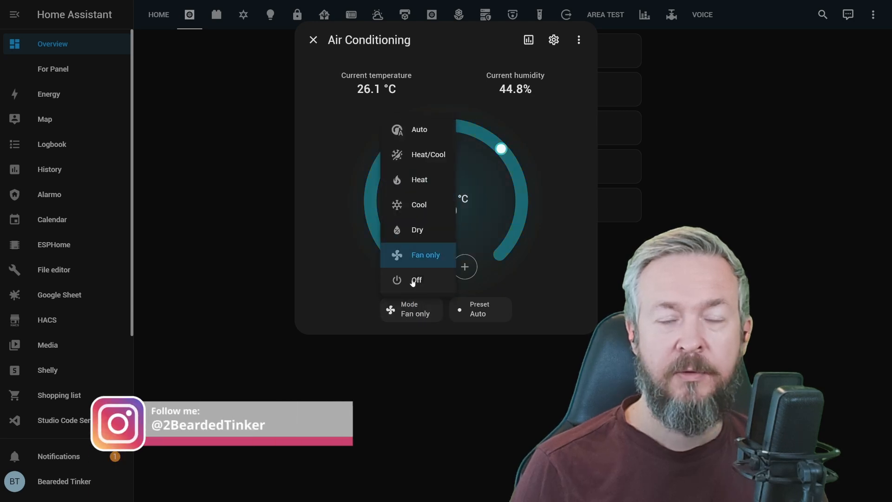
left_click(437, 107)
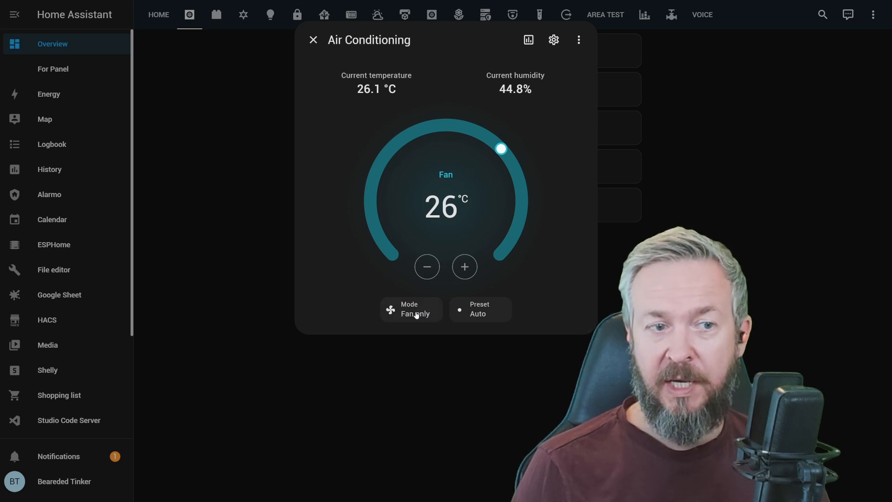
Try lowering the air conditioning target temperature three steps and raising it back in Fan only mode
left_click(434, 263)
left_click(434, 264)
left_click(434, 264)
left_click(461, 268)
left_click(461, 267)
left_click(461, 268)
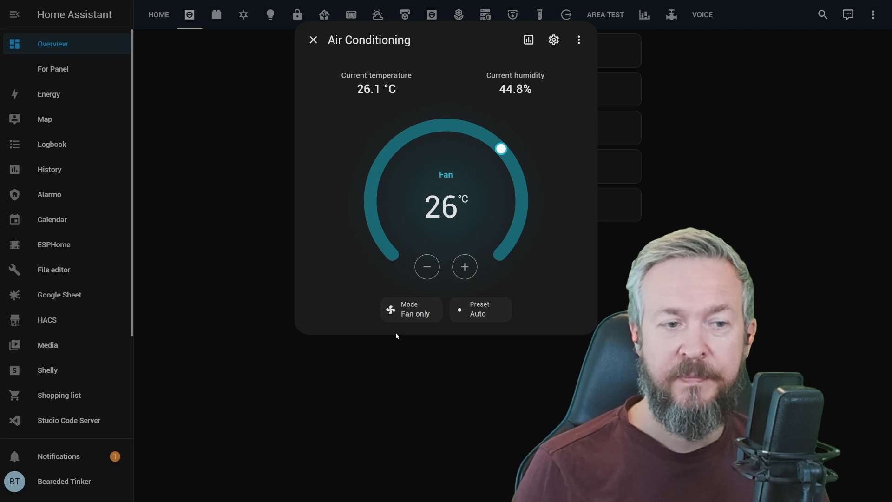
Switch the air conditioning to Cool and lower its target temperature to about 22 °C on the dial
left_click(408, 311)
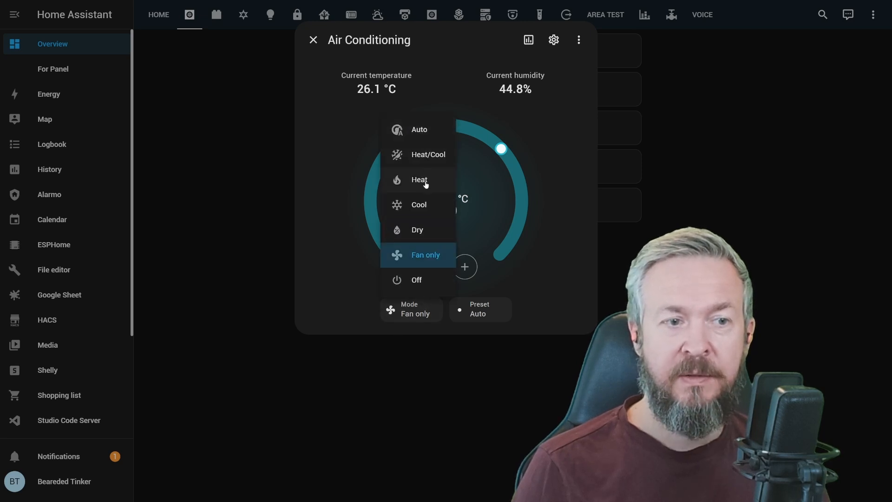
left_click(421, 205)
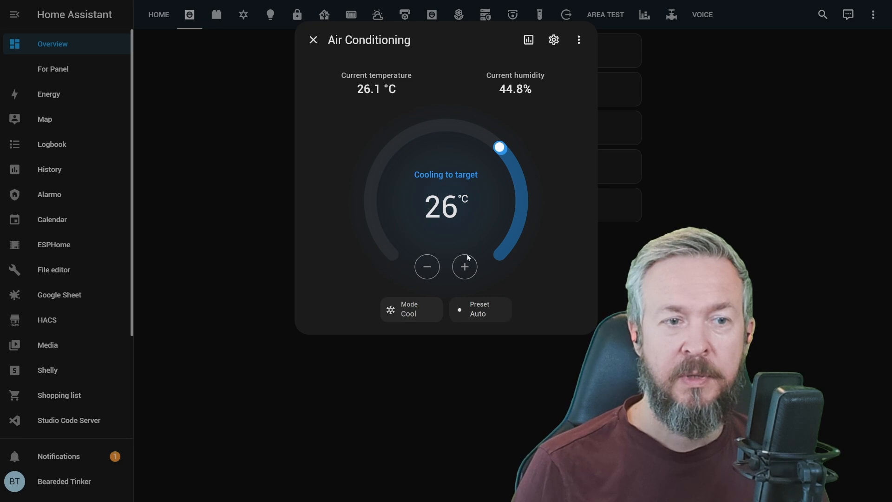
left_click_drag(500, 147, 421, 146)
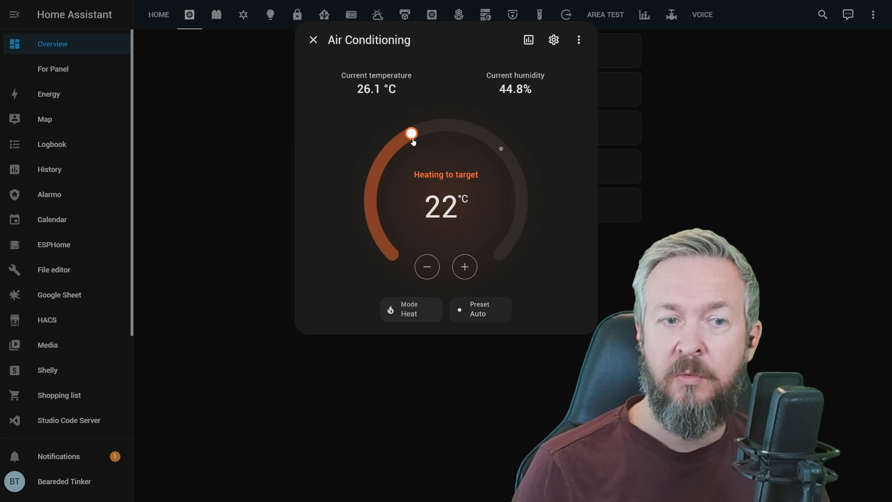
Raise the air conditioning target temperature on the dial and open the preset options
left_click_drag(412, 141, 495, 164)
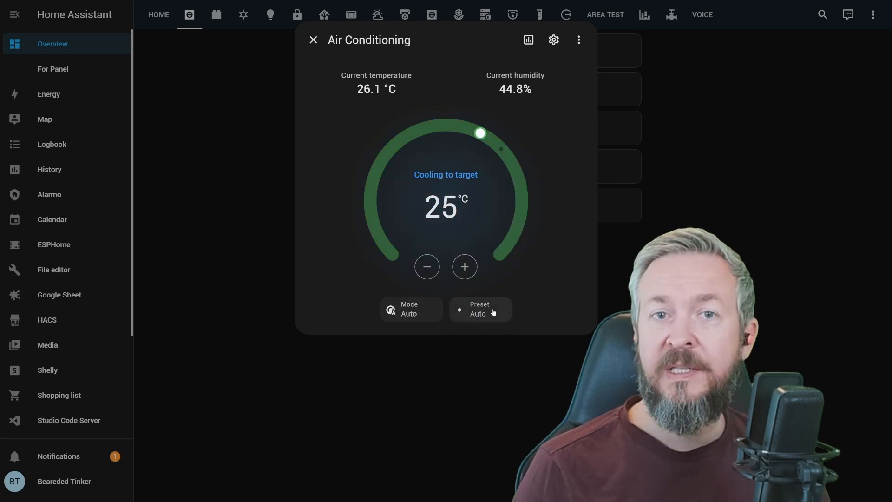
left_click(493, 312)
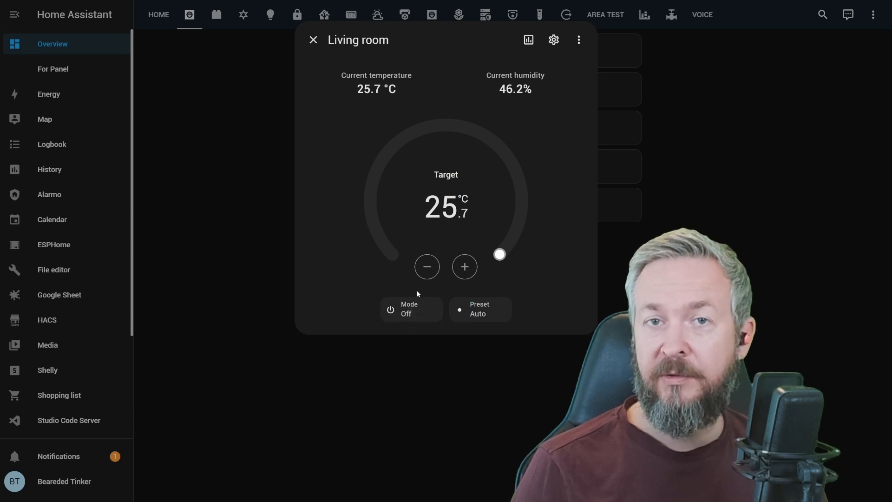
Switch the Living room thermostat to Heat mode and reopen its mode options
left_click(415, 315)
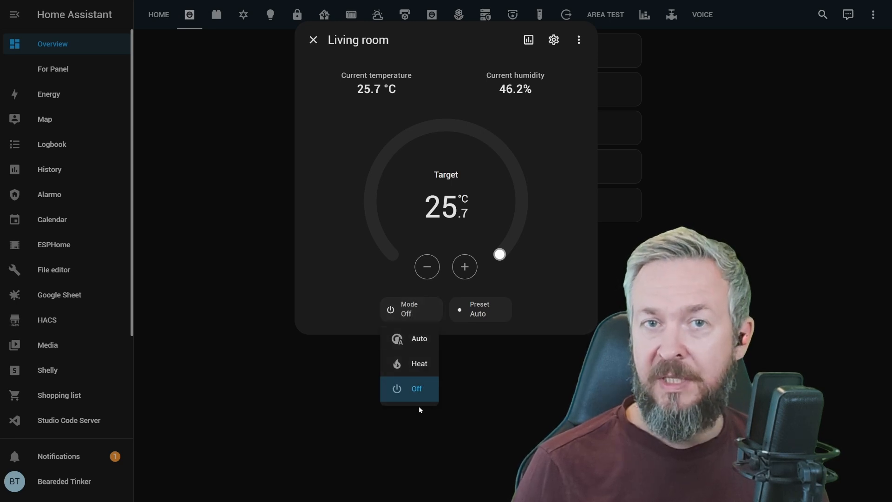
left_click(417, 364)
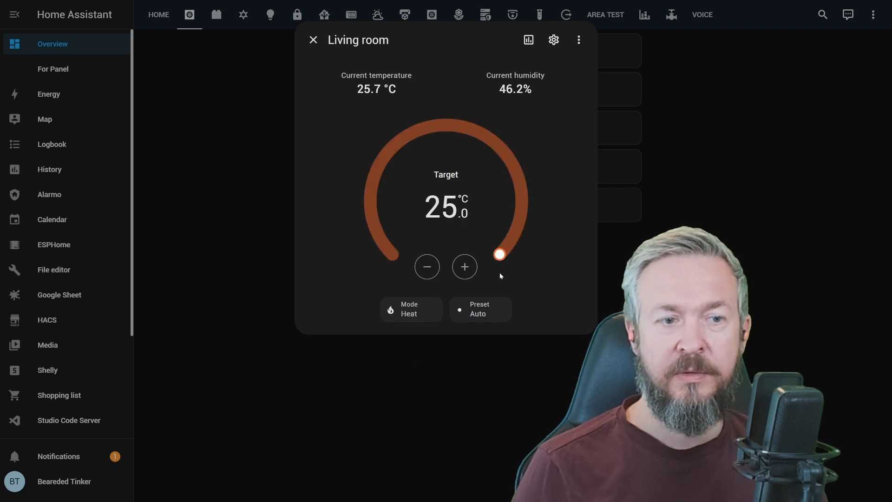
left_click(388, 313)
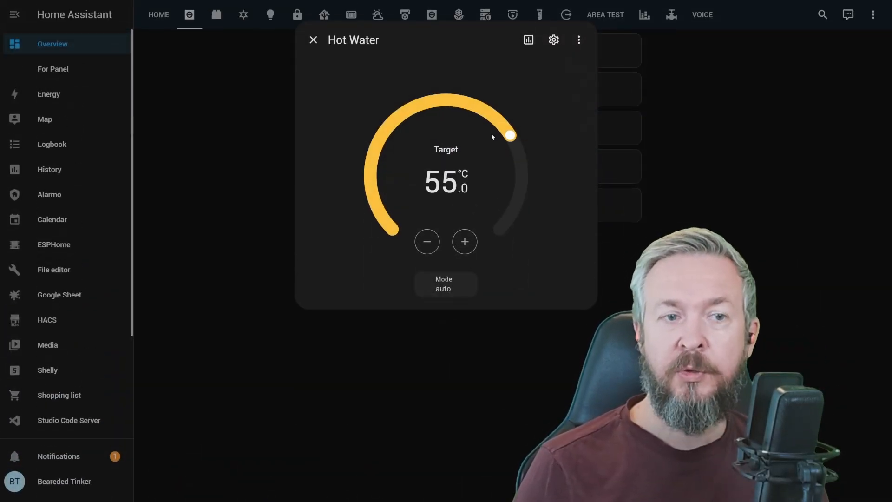
Set the Hot Water target temperature to 54 °C and open its mode options
mouse_move(509, 135)
left_mouse_down()
mouse_move(463, 99)
mouse_move(510, 135)
left_mouse_up()
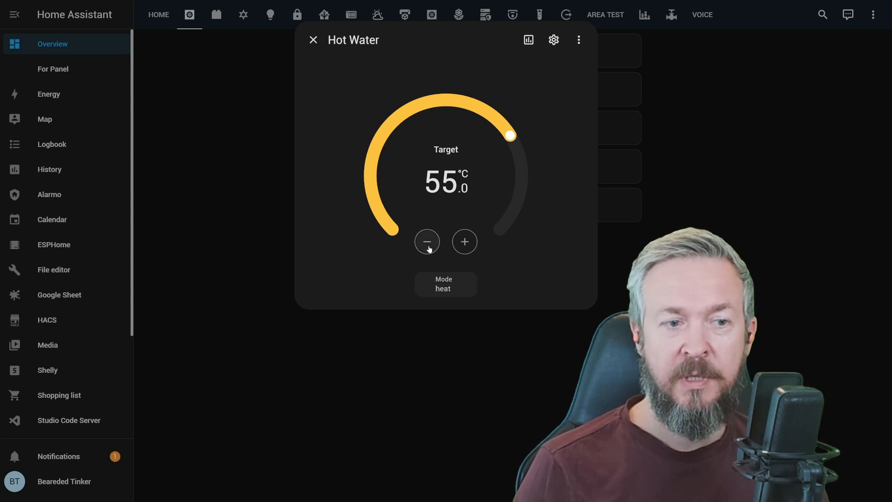
mouse_move(493, 151)
left_mouse_down()
mouse_move(430, 115)
mouse_move(478, 148)
left_mouse_up()
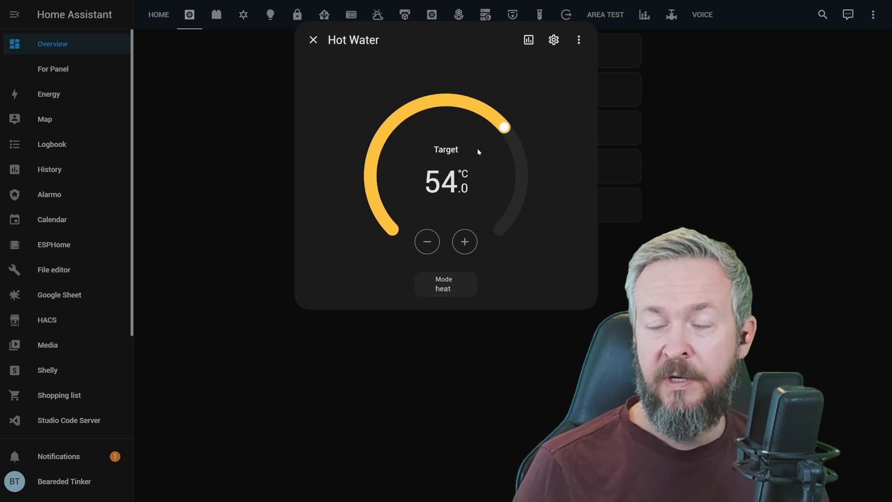
left_click(418, 250)
left_click(467, 244)
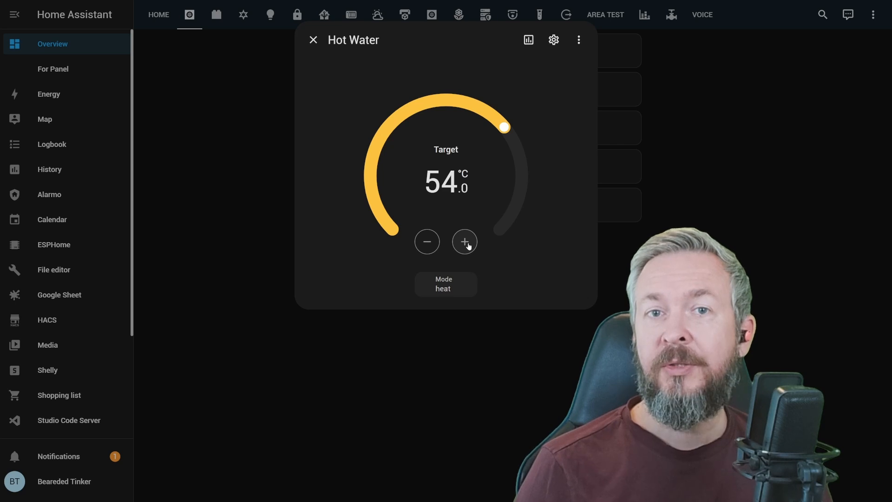
left_click(454, 285)
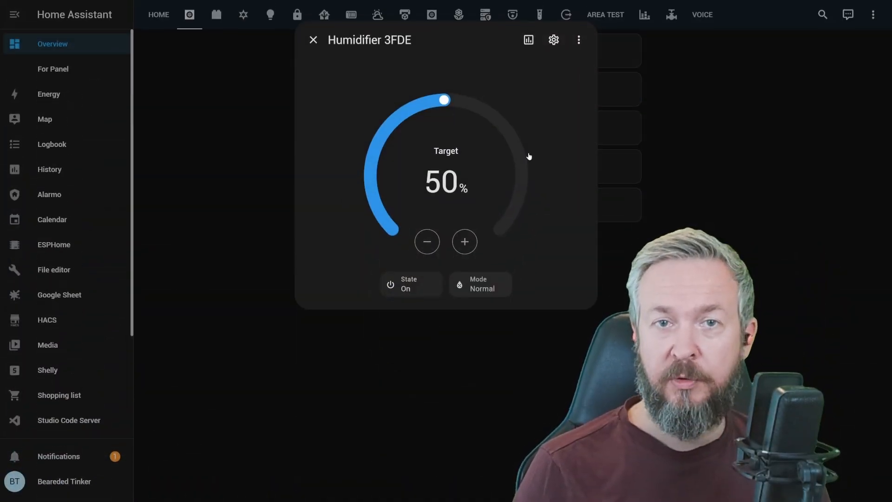
Lower the target humidity of Humidifier 3FDE on its dial
left_click_drag(445, 101, 405, 109)
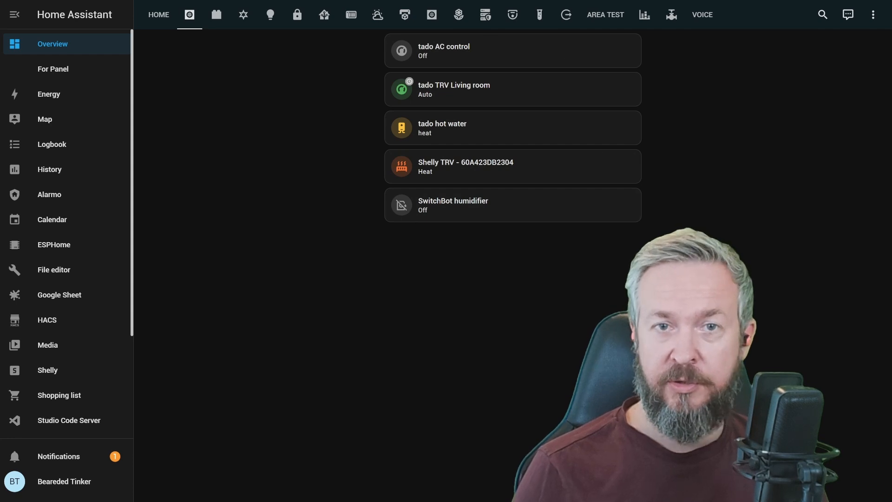
Put the dashboard in edit mode and add the Climate HVAC modes feature to the tado AC control tile card
left_click(872, 15)
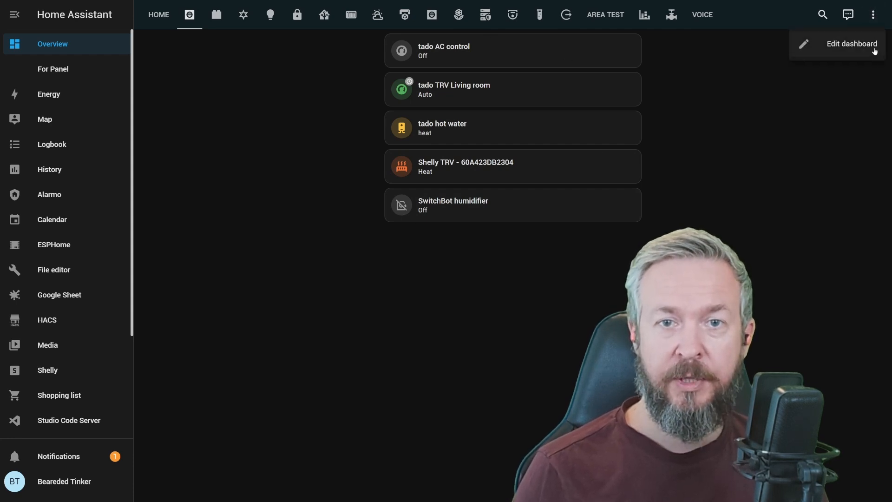
left_click(873, 50)
left_click(402, 106)
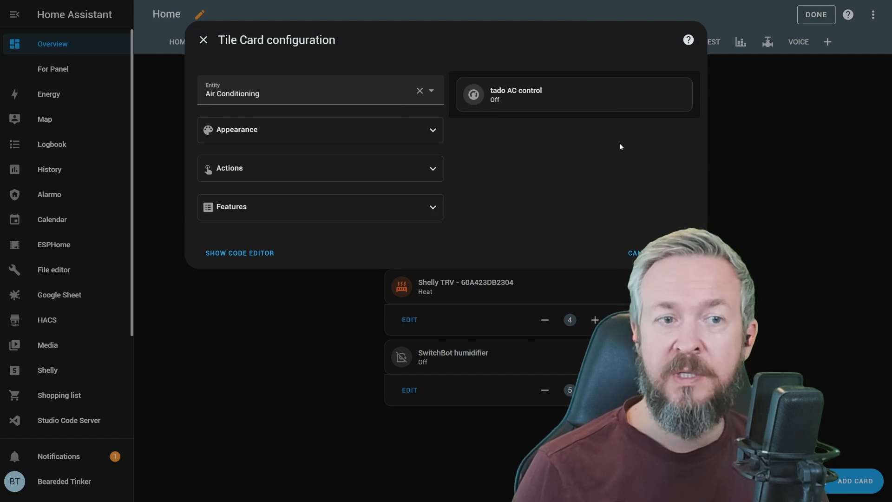
left_click(366, 208)
left_click(256, 241)
left_click(267, 265)
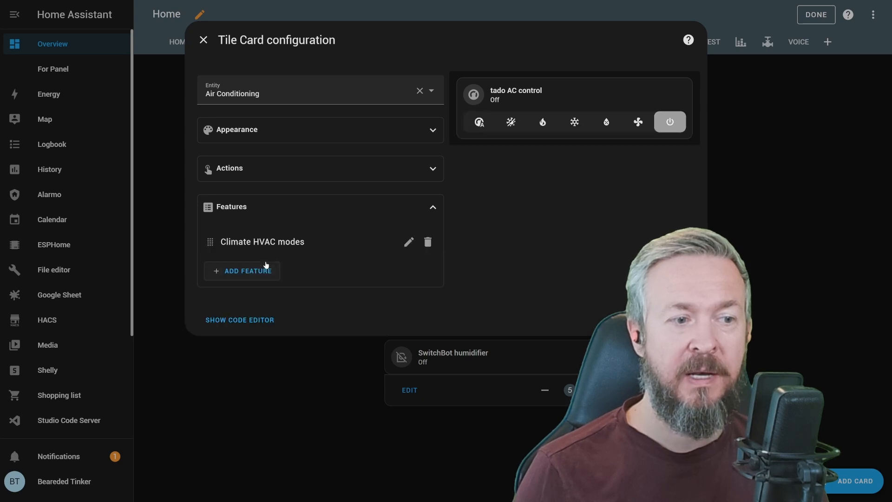
Add the Target temperature feature to the tado AC control card, ordered below Climate HVAC modes, and save the card
left_click(259, 275)
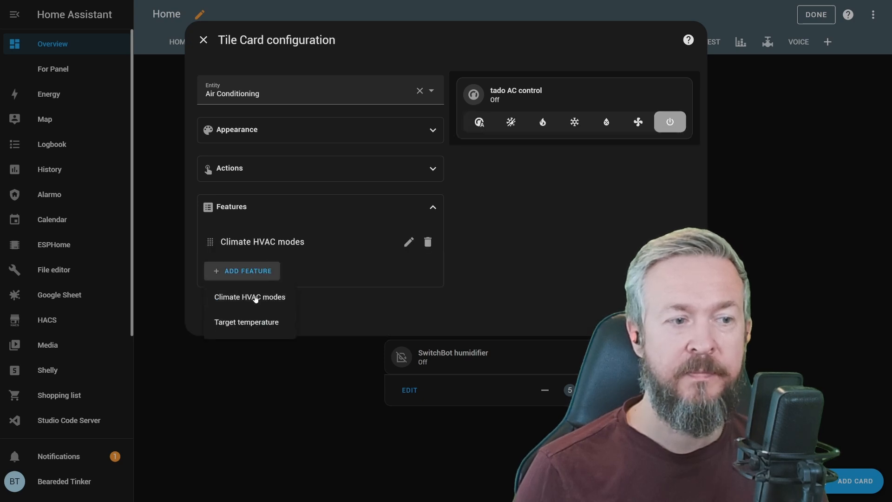
left_click(255, 325)
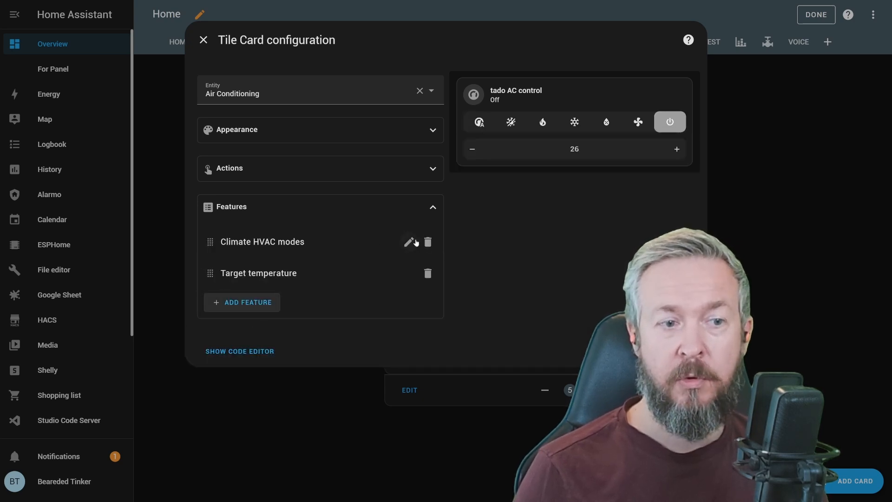
left_click(424, 248)
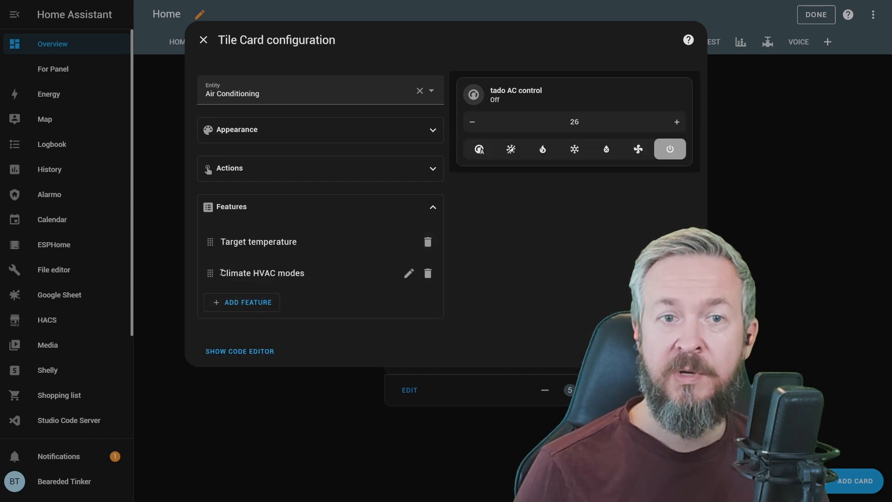
left_click_drag(210, 272, 210, 247)
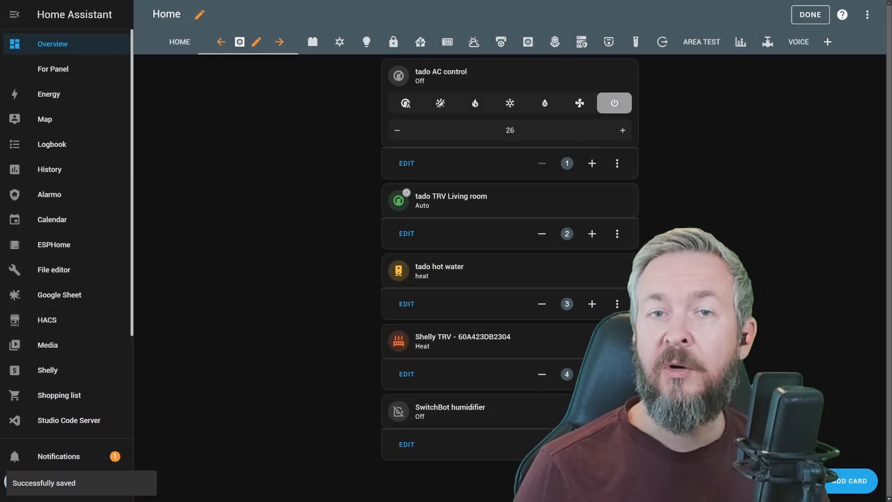
Add the Target temperature feature to the tado TRV Living room tile card and save it
left_click(407, 234)
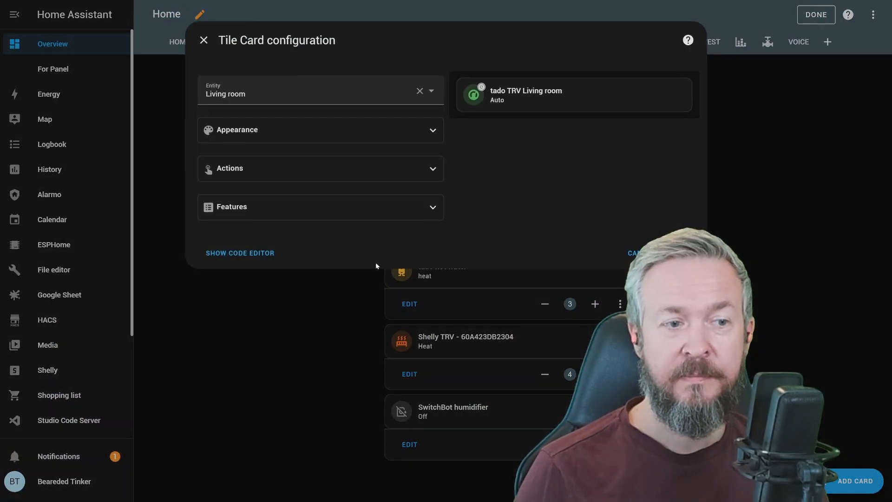
left_click(310, 212)
left_click(255, 241)
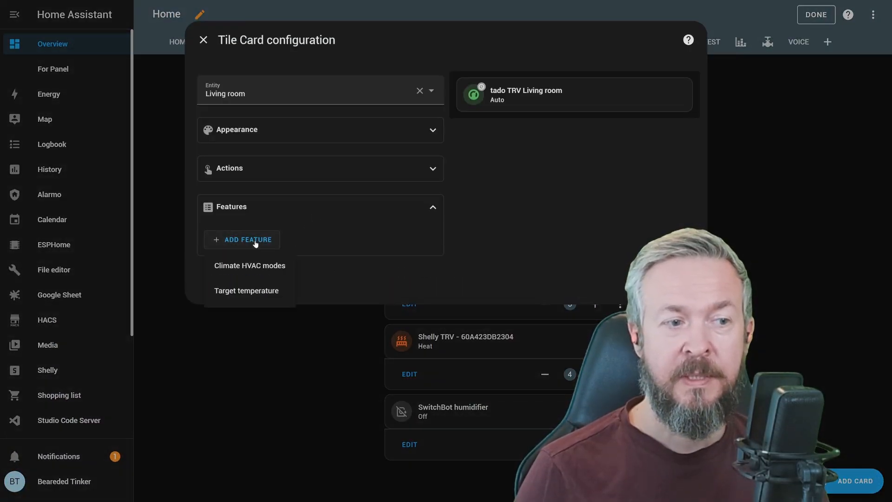
left_click(253, 297)
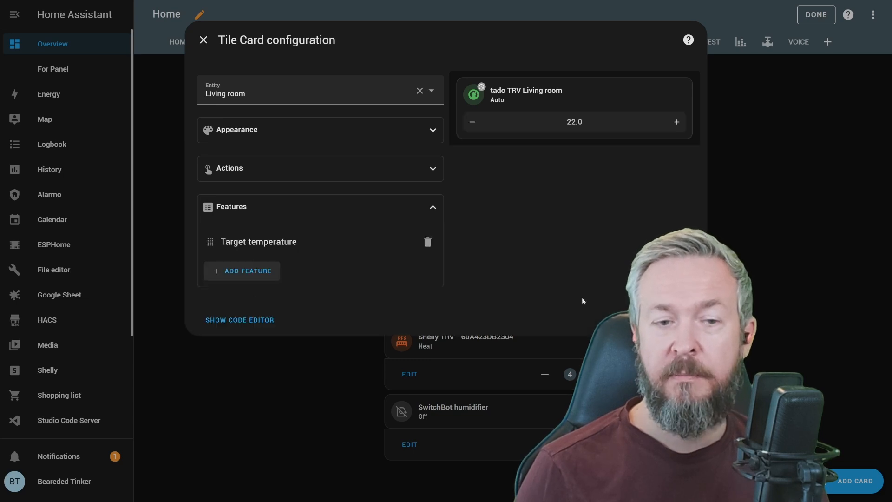
left_click(685, 320)
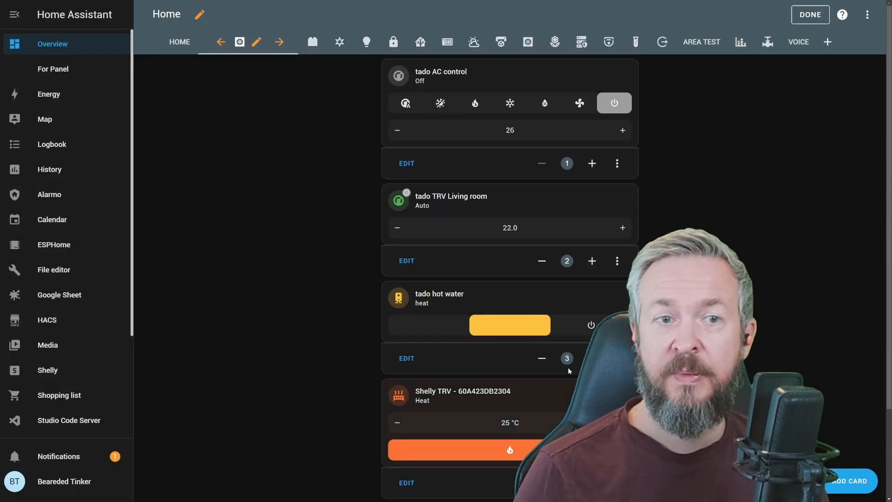
Open the SwitchBot humidifier tile card's configuration and expand its Features section
scroll(589, 319, "down", 2)
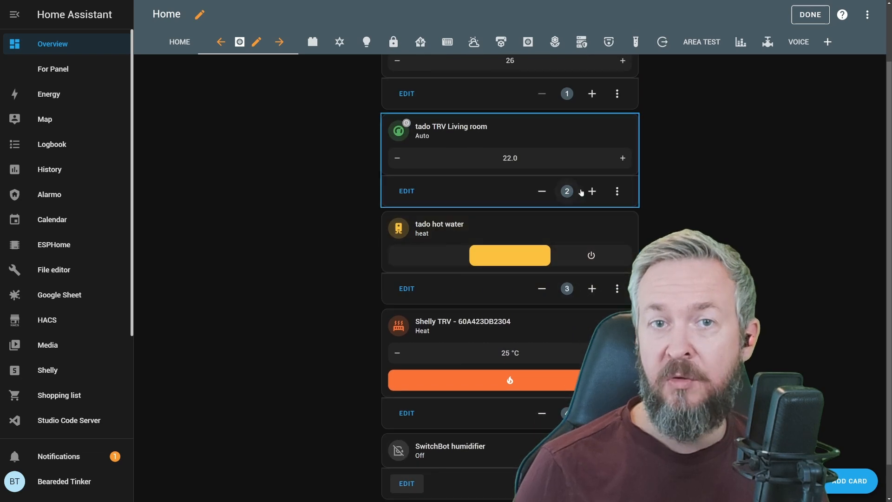
scroll(586, 196, "down", 1)
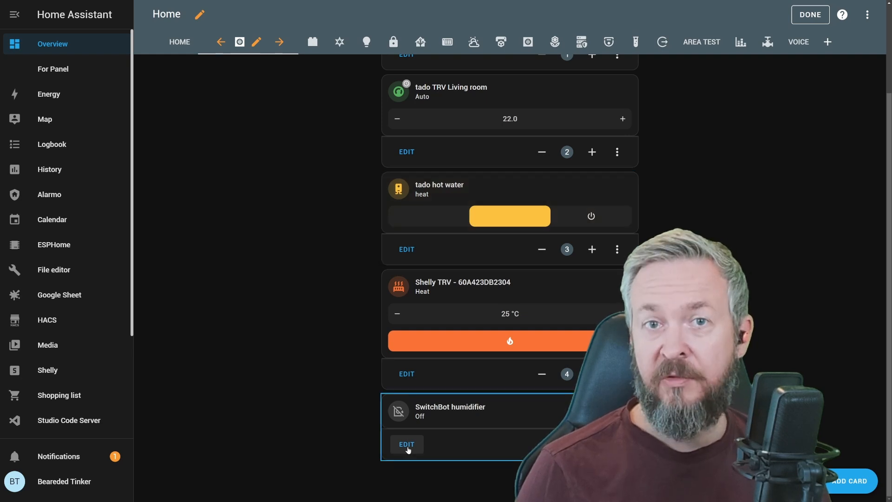
left_click(407, 445)
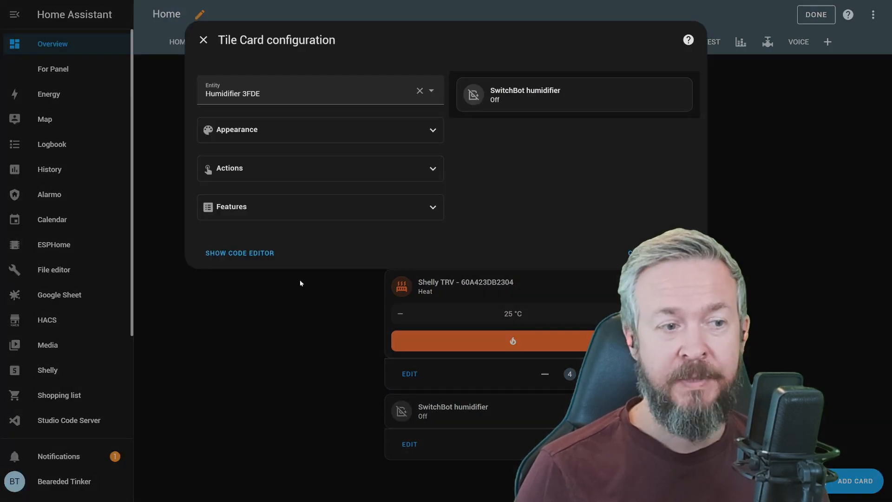
left_click(253, 209)
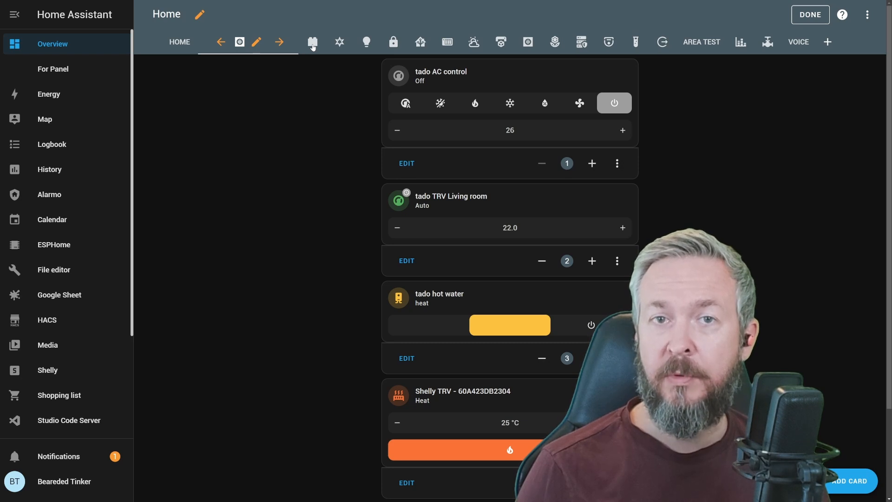
Switch to the curtain view and check which further features can be added to the curtain tile card
left_click(312, 44)
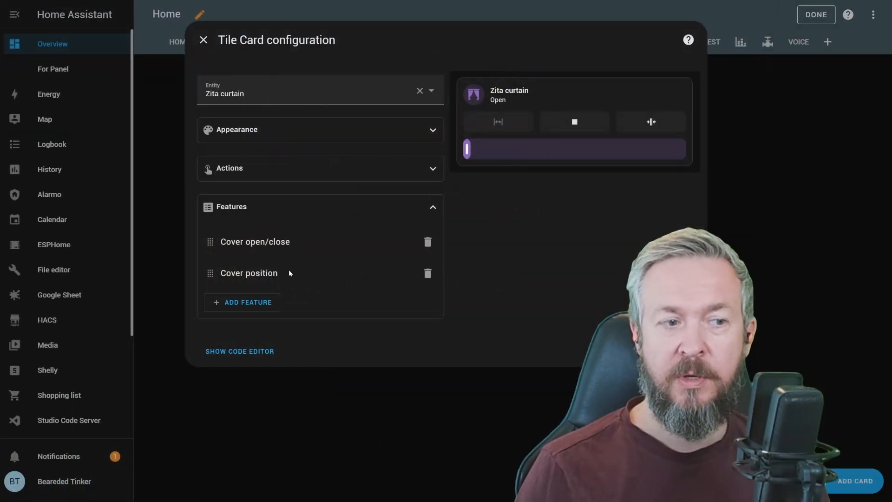
left_click(221, 303)
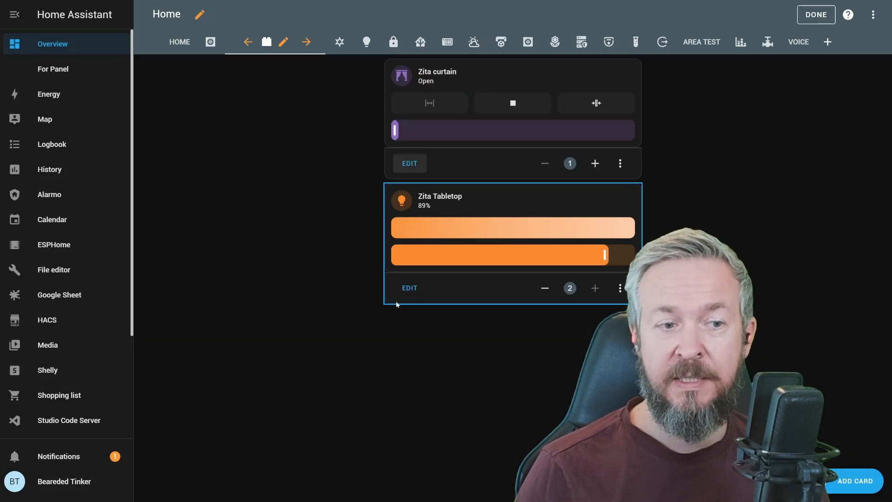
Open the Zita Tabletop tile card's configuration and expand its Features section
left_click(402, 289)
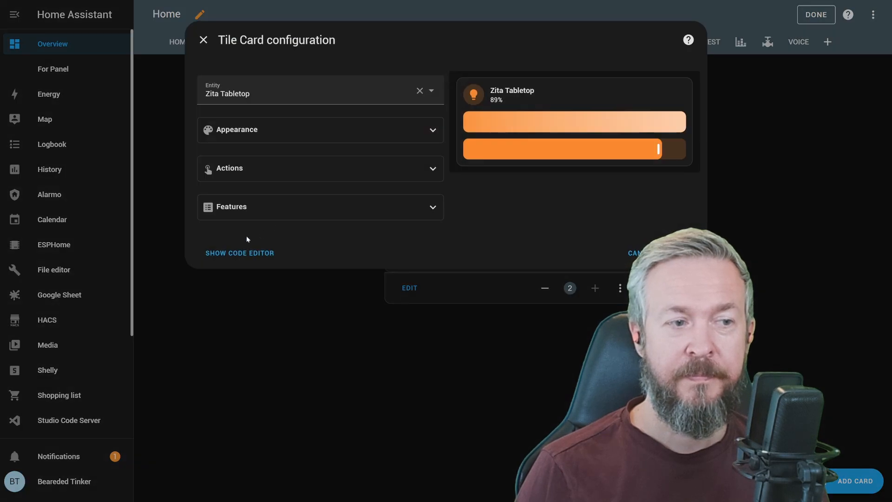
left_click(257, 213)
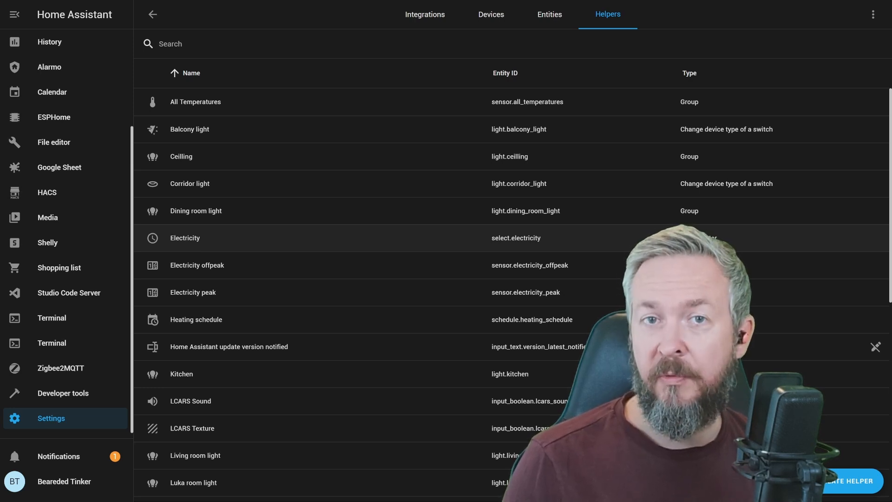
Start a new sensor group helper and name it Median outdoor temperature
left_click(852, 481)
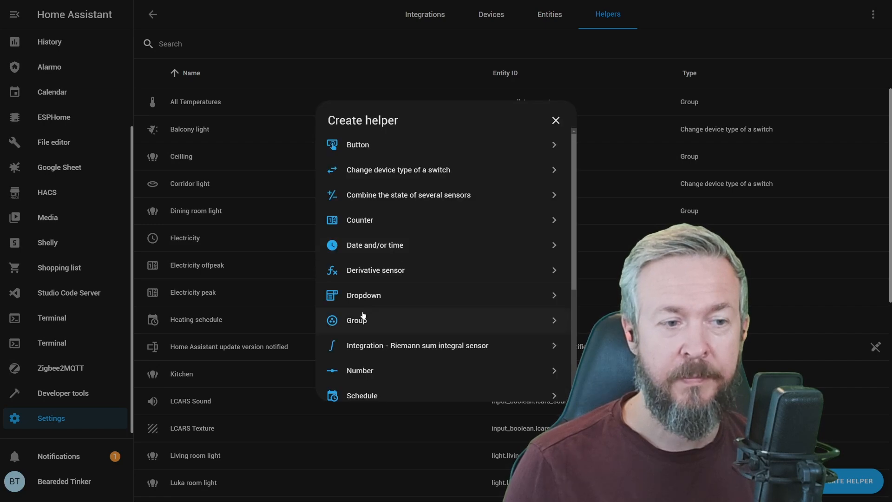
left_click(363, 315)
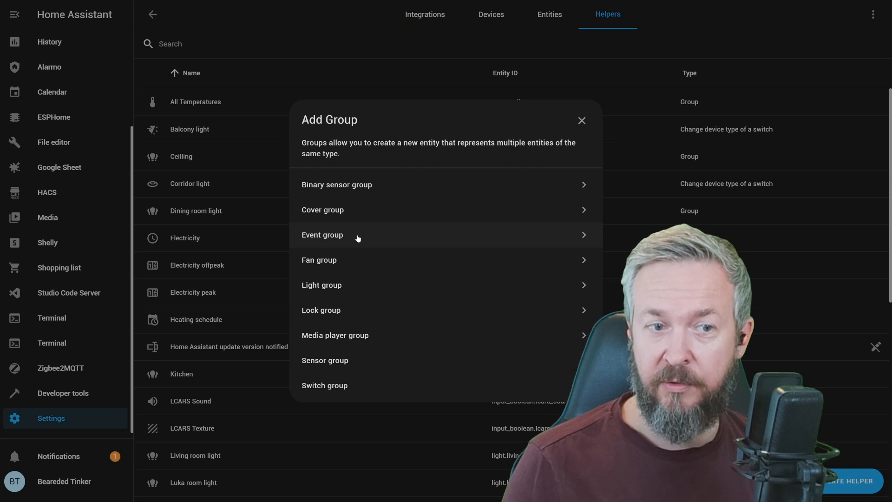
left_click(340, 366)
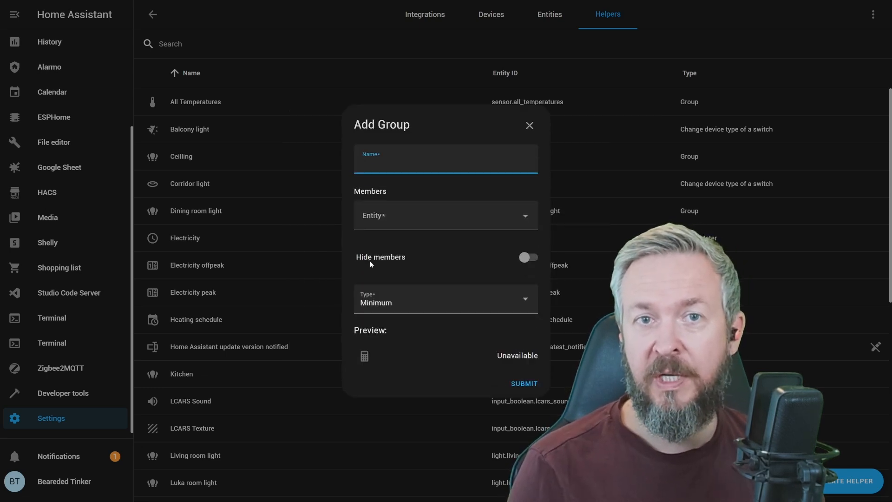
type("M")
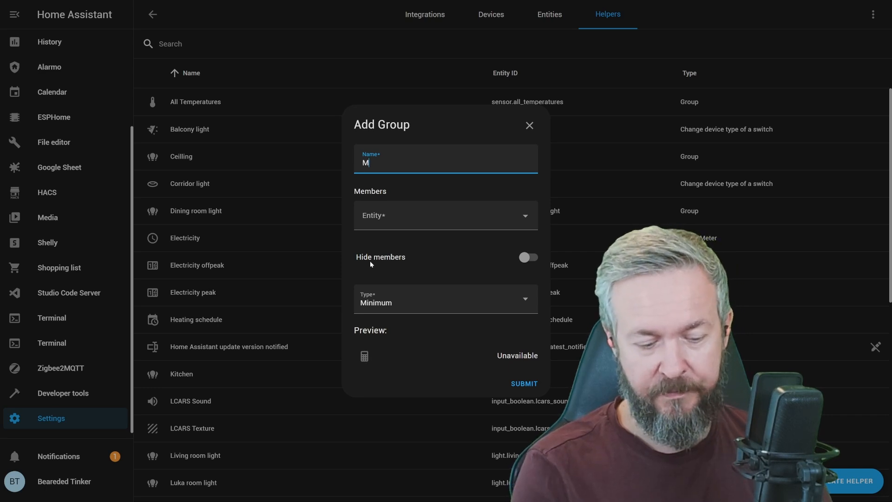
type("edian outdoo")
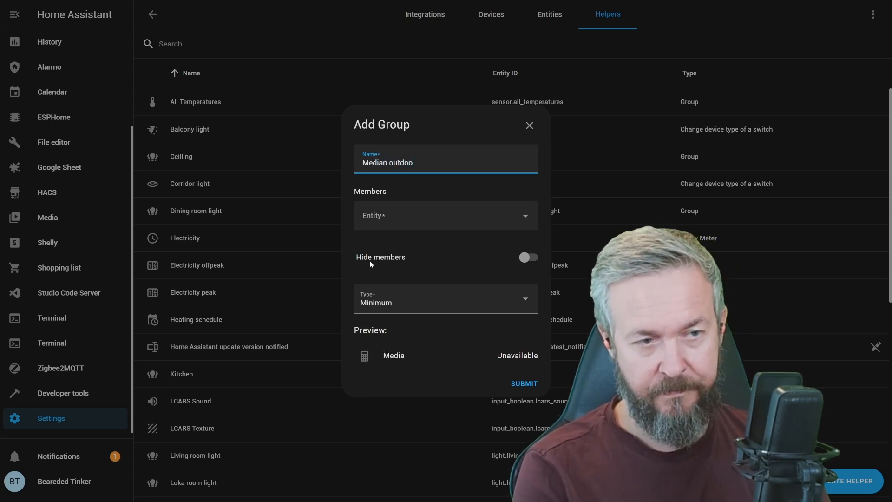
type("r temperature")
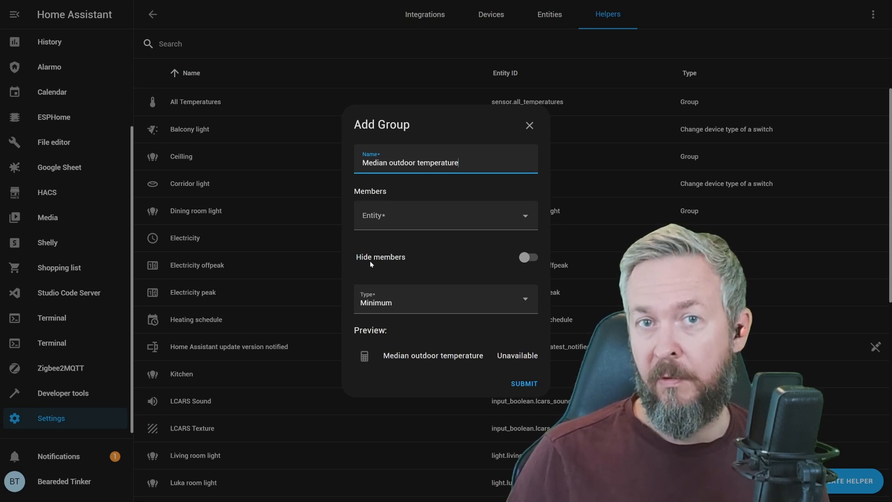
Add Loggia Temperature and Balcony Temperature as members of the sensor group
left_click(400, 209)
type("logg")
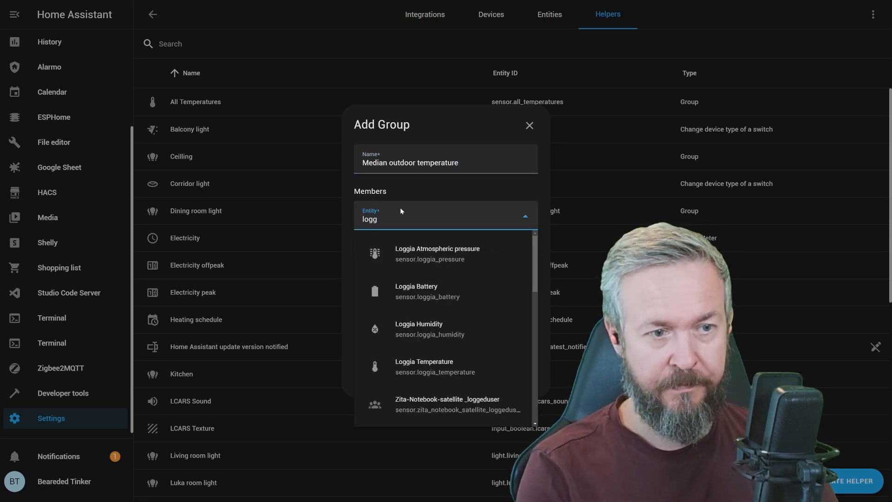
left_click(450, 370)
type("balco")
left_click(426, 378)
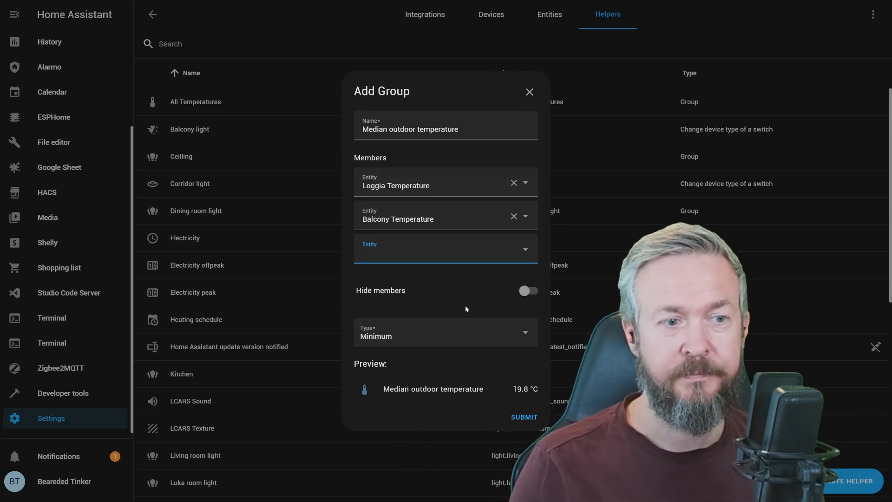
Set the sensor group's type to Median and finish creating the helper
left_click(465, 331)
left_click(395, 195)
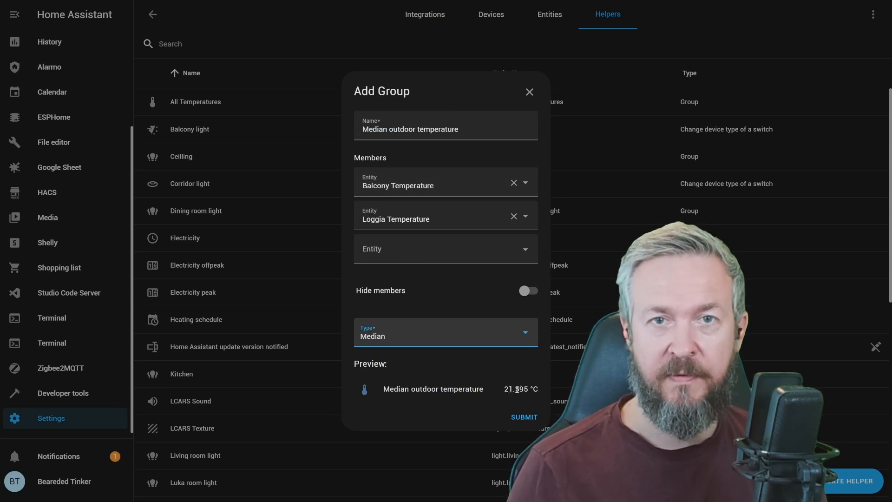
left_click(497, 379)
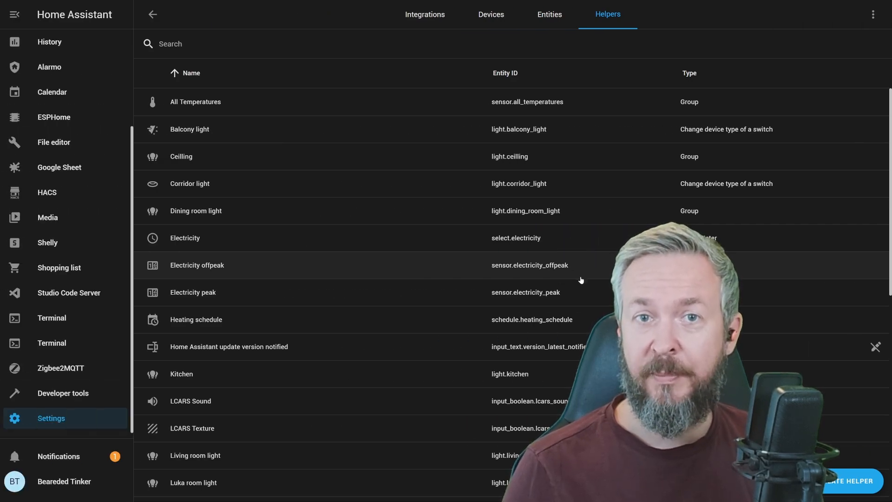
Start a new template helper that templates a sensor and name it Distance from
left_click(853, 481)
scroll(423, 358, "down", 4)
left_click(371, 234)
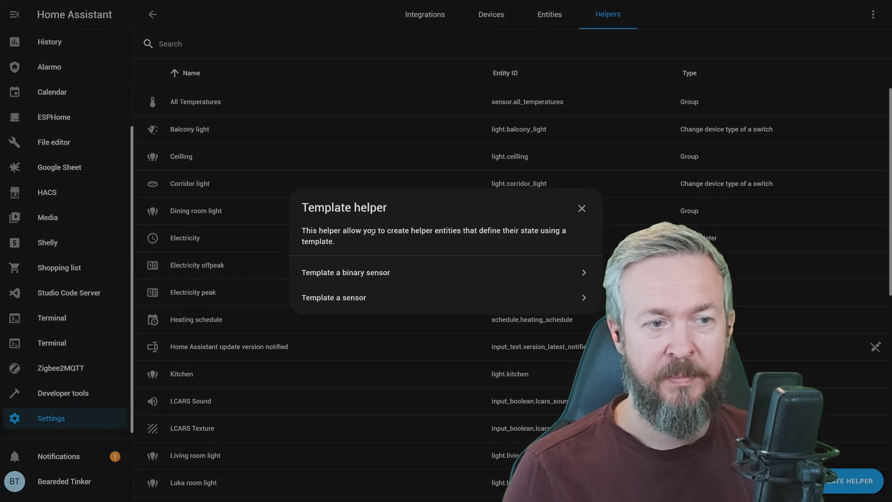
left_click(354, 300)
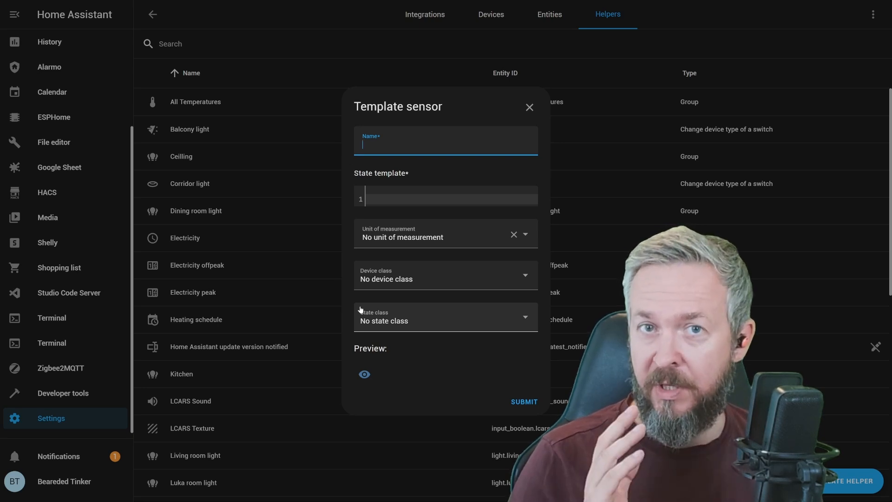
type("Distance from")
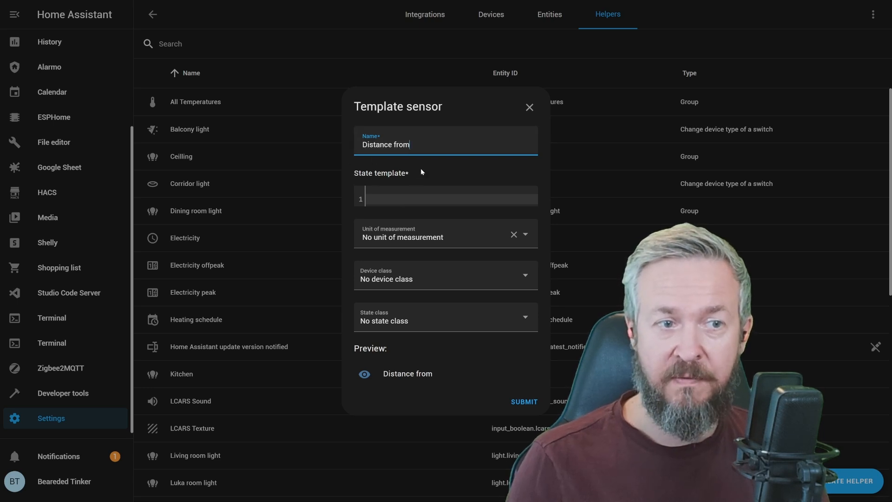
Enter the state template {{ distance('device_tracker.pixel_7_pro', 'zone.home')|round(1) }} and set the unit of measurement to km
left_click(378, 198)
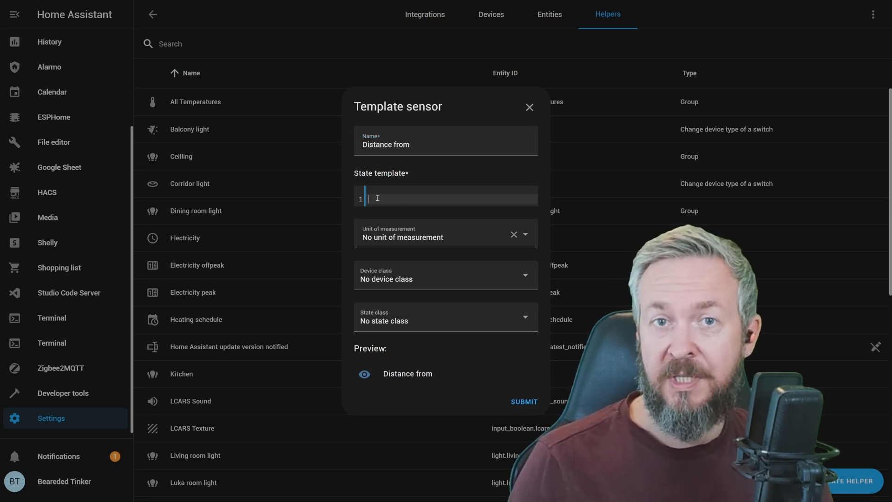
type("{{ distance('device_tracker.pixel_7_pro', 'zone.home')|round(1) }}")
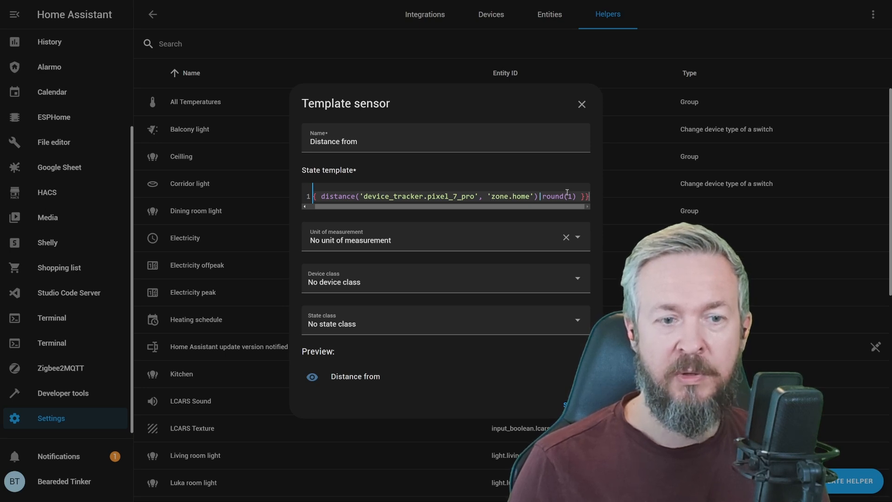
left_click(416, 240)
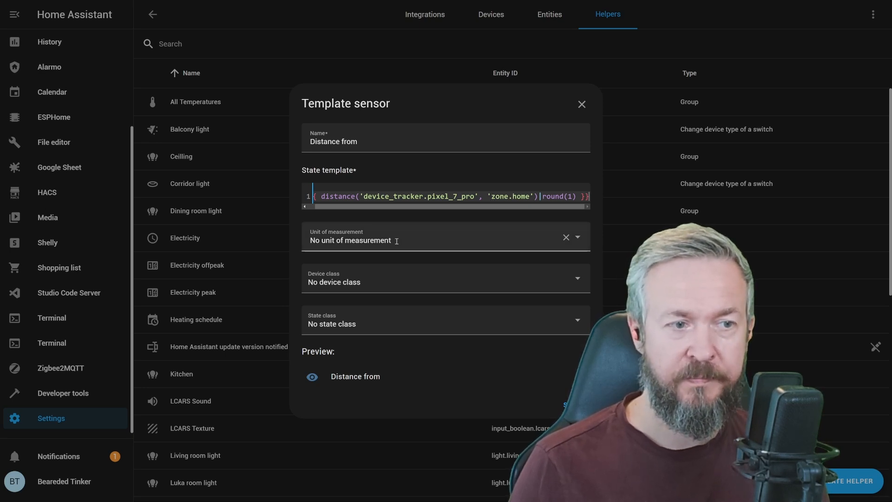
scroll(332, 388, "down", 3)
scroll(333, 389, "down", 6)
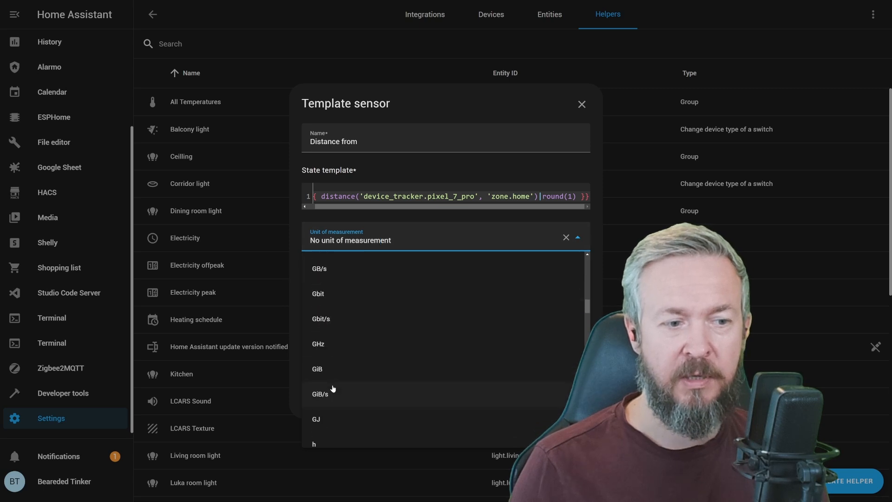
scroll(332, 388, "down", 3)
left_click(346, 310)
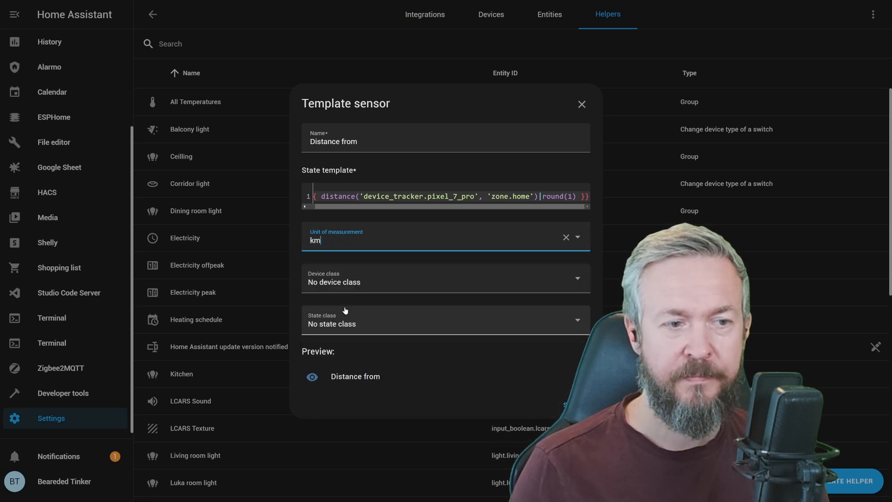
Set the template sensor's device class to Distance and its state class to Measurement
left_click(449, 282)
scroll(331, 208, "down", 2)
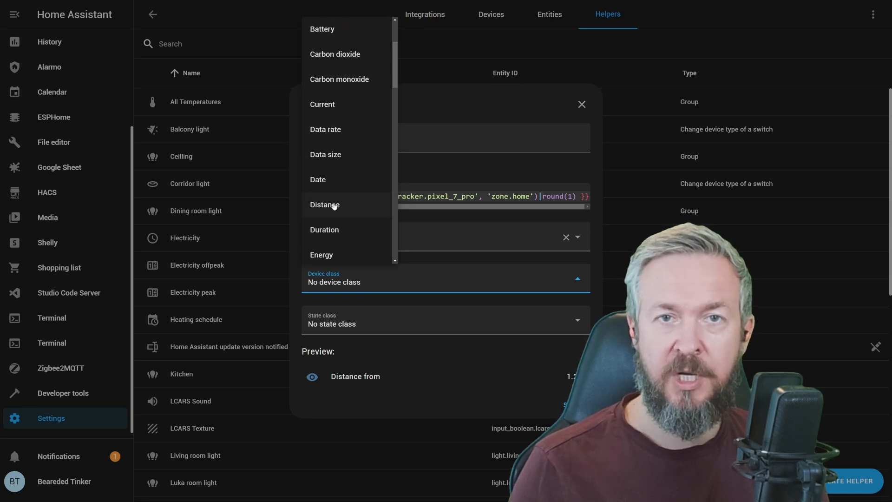
left_click(333, 206)
left_click(333, 324)
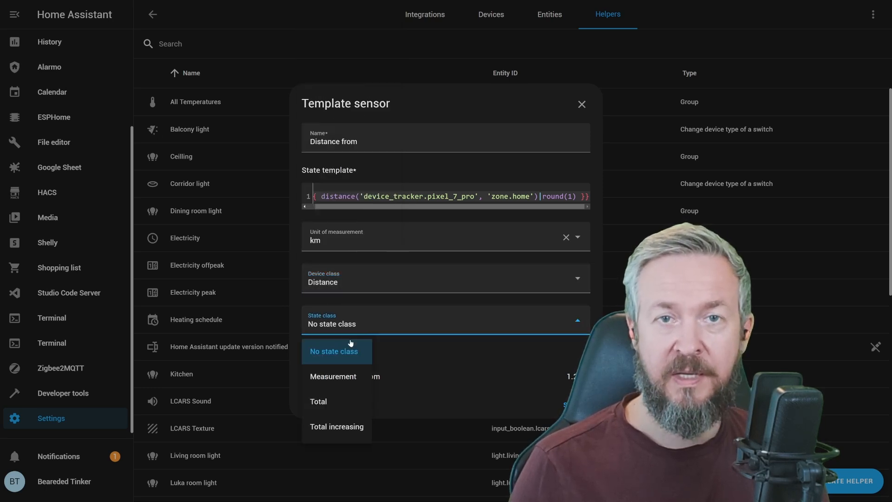
left_click(338, 376)
Replace zone.home in the state template with the suggested zone.croatian_radio_television, after looking through the suggested zones
left_click(580, 197)
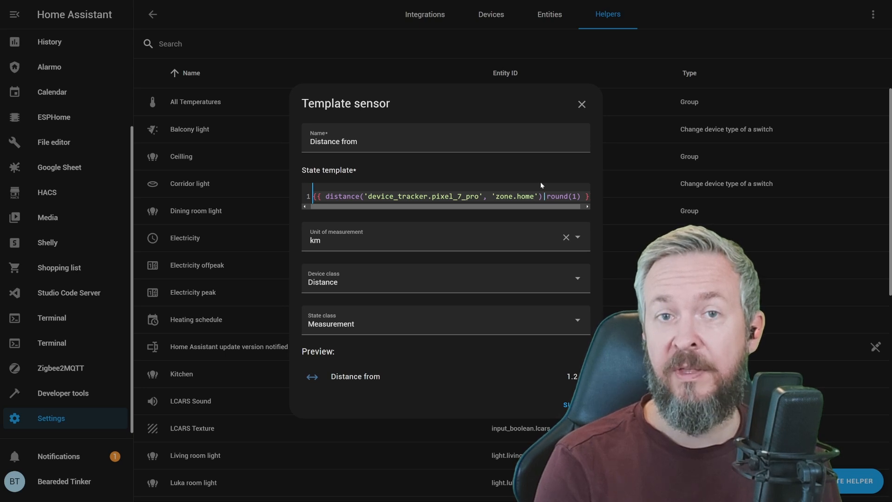
key("BackSpace")
key("BackSpace")
key("BackSpace")
key("BackSpace")
key("BackSpace")
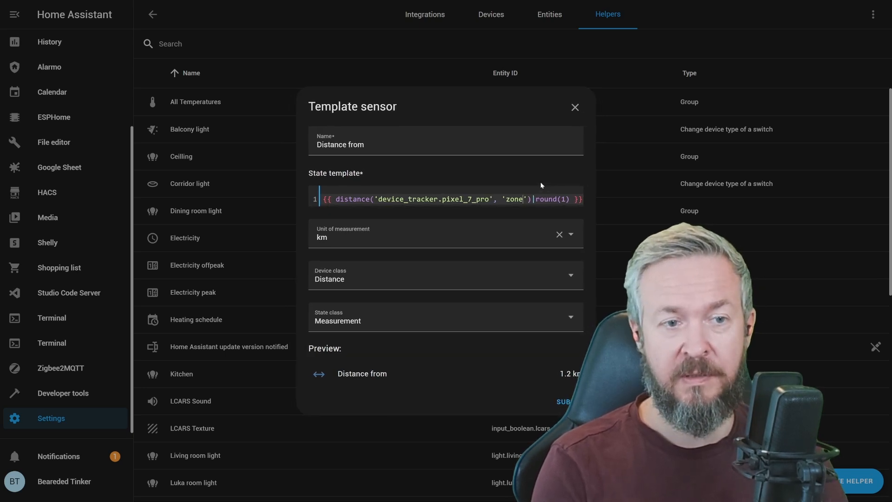
type(".")
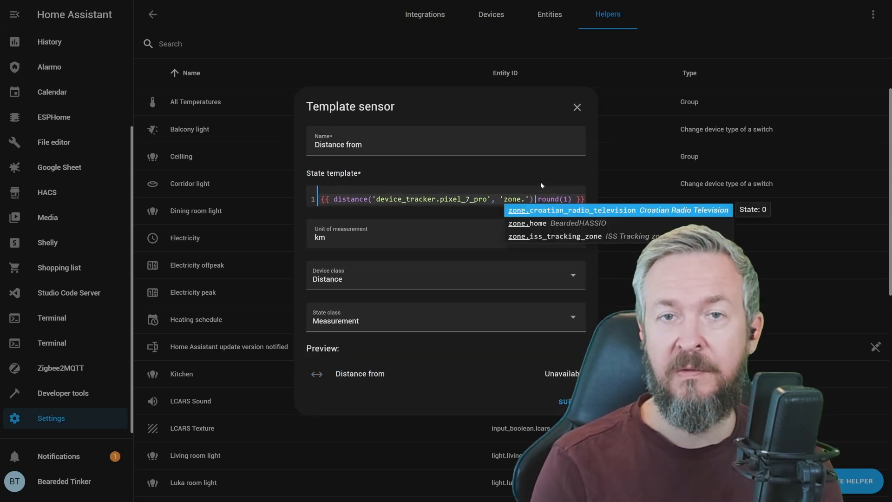
key("Down")
key("Down")
key("Up")
key("Up")
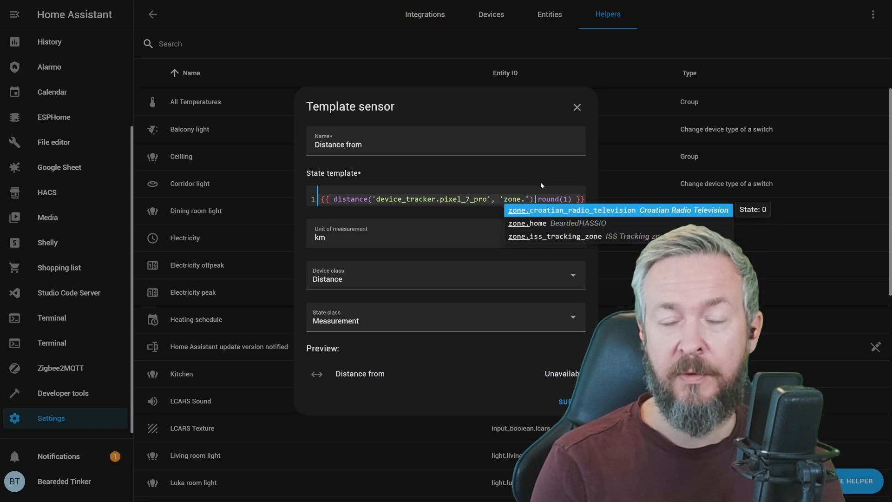
key("Return")
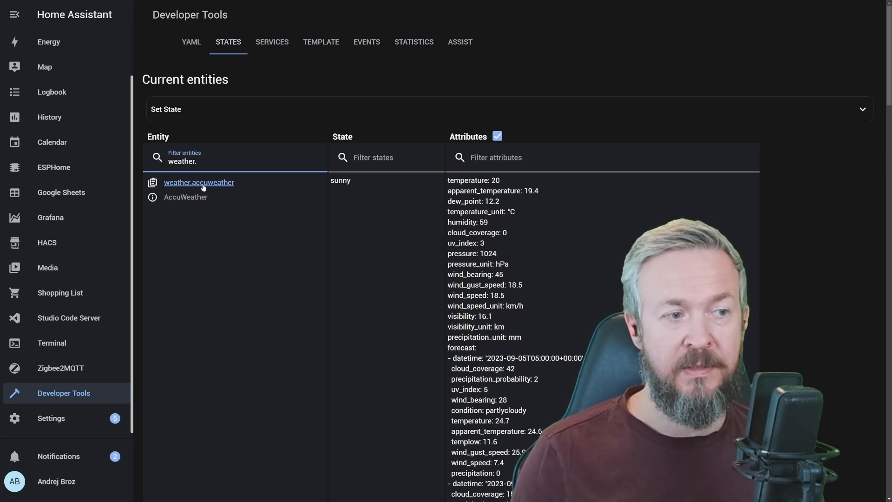
Examine the forecast attributes of the weather entities in the list of current entity states
scroll(408, 305, "down", 10)
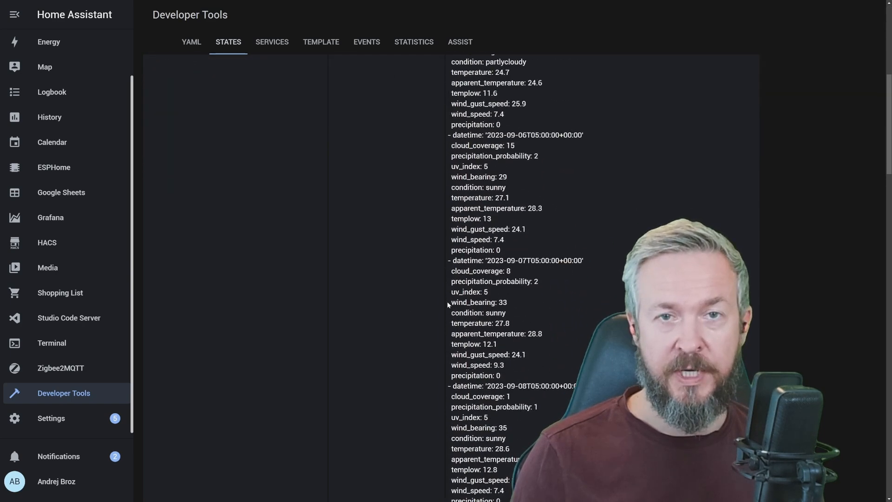
scroll(445, 308, "down", 5)
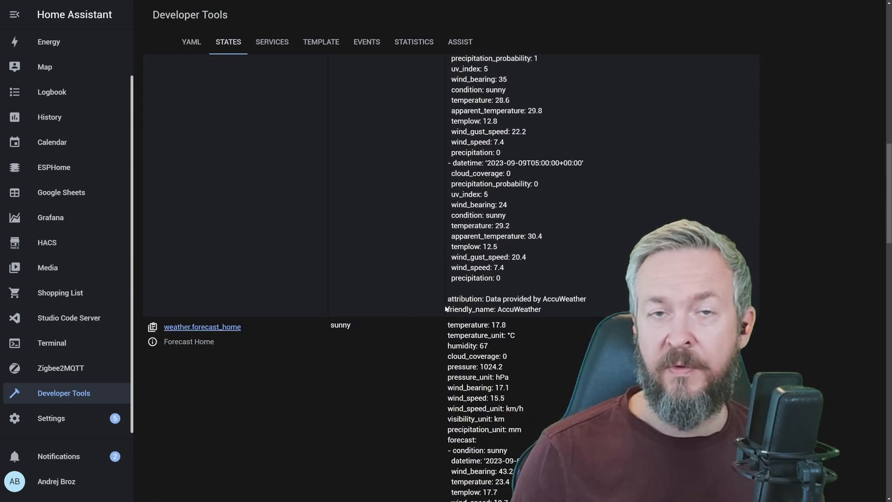
scroll(446, 308, "down", 1)
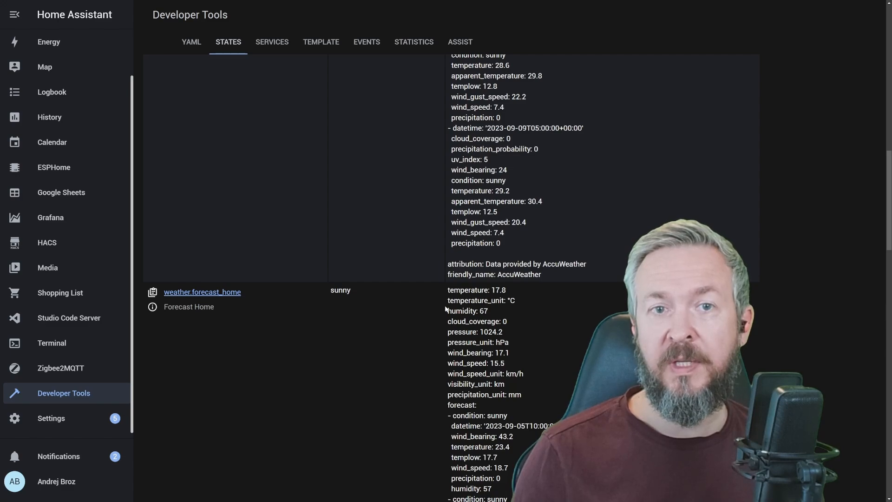
scroll(445, 308, "down", 3)
scroll(323, 252, "down", 7)
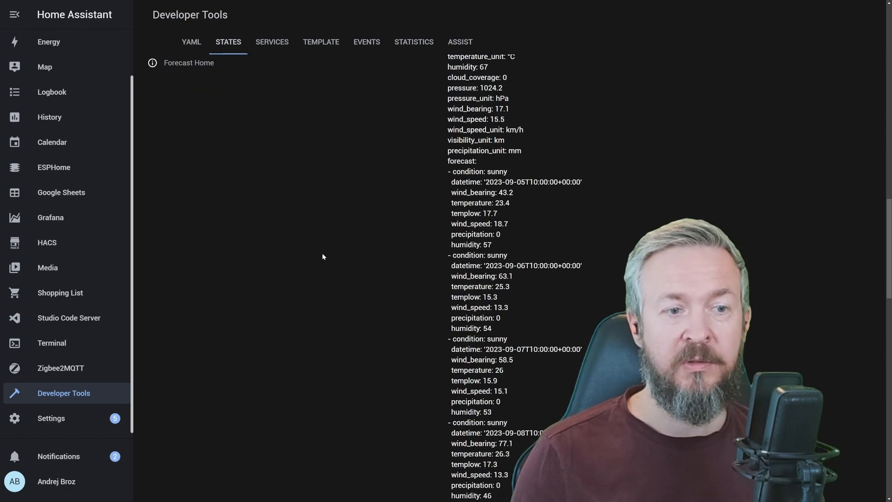
scroll(322, 257, "down", 20)
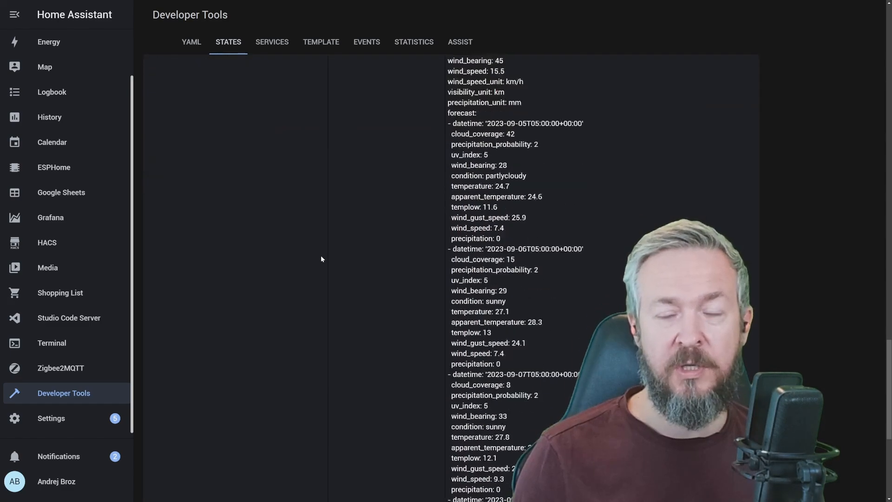
scroll(322, 259, "down", 1)
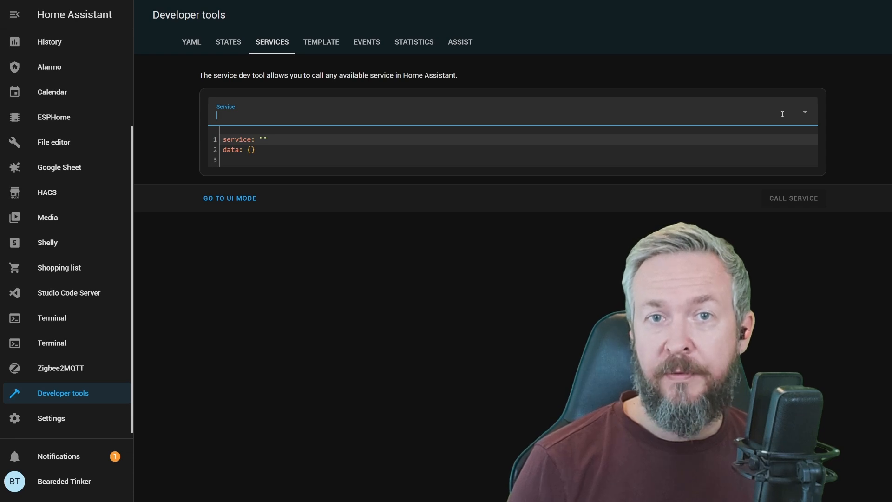
Call the Weather: Get forecast service for AccuWeather with the Daily forecast type and review its response
type("weat")
left_click(378, 147)
left_click(675, 181)
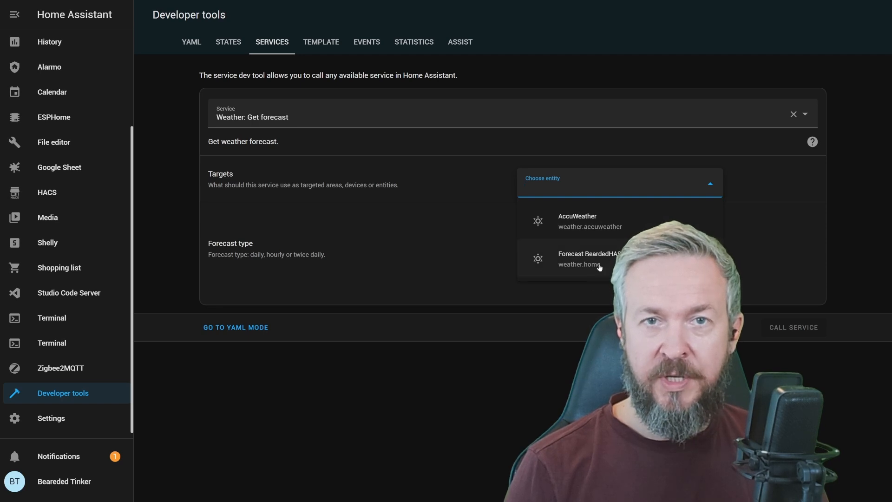
left_click(452, 197)
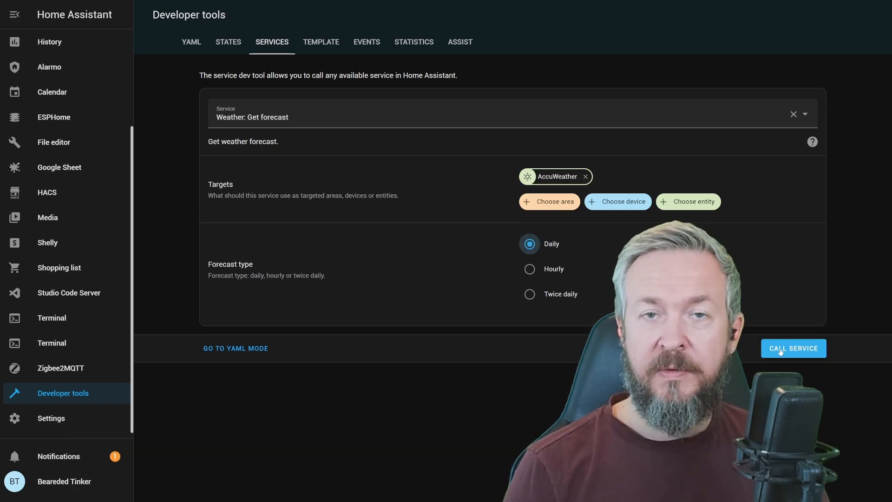
left_click(780, 351)
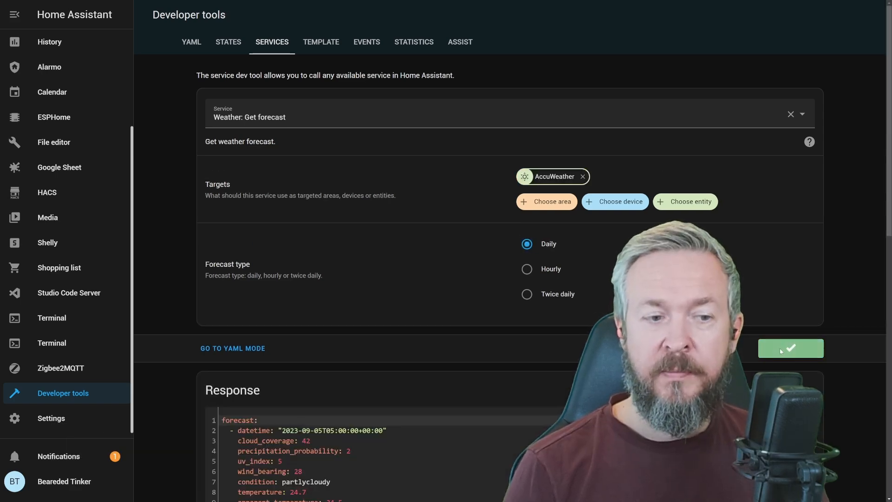
scroll(516, 359, "down", 5)
scroll(365, 218, "down", 4)
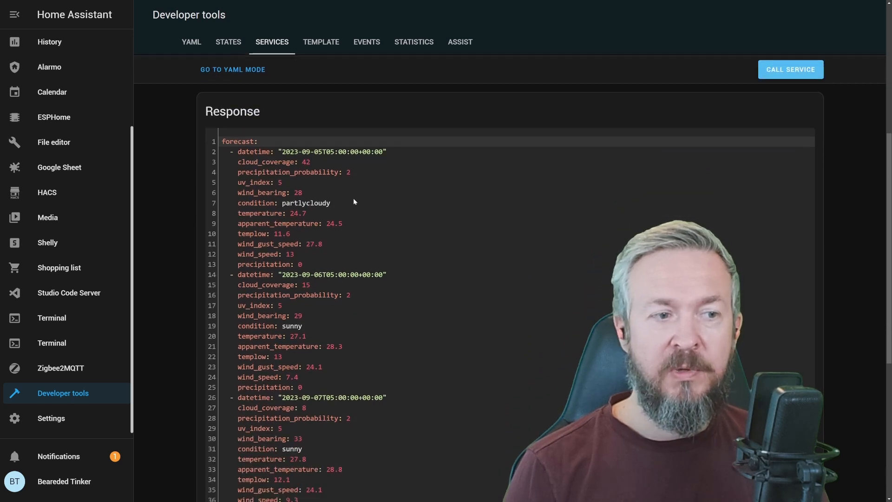
scroll(267, 182, "down", 4)
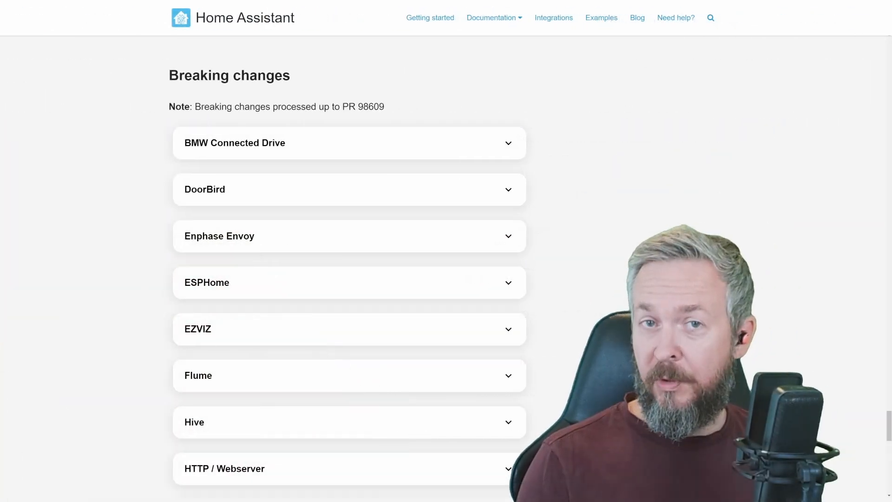
Look through the list of integrations under Breaking changes in the Home Assistant release notes
scroll(349, 264, "down", 9)
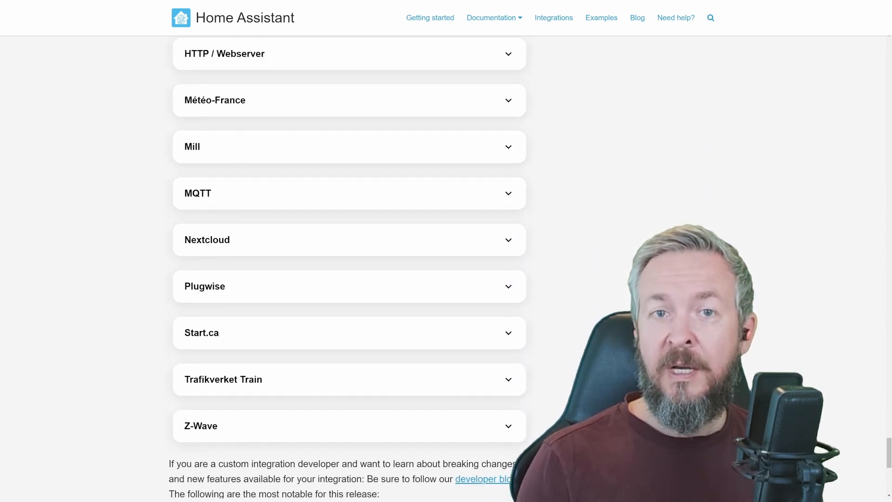